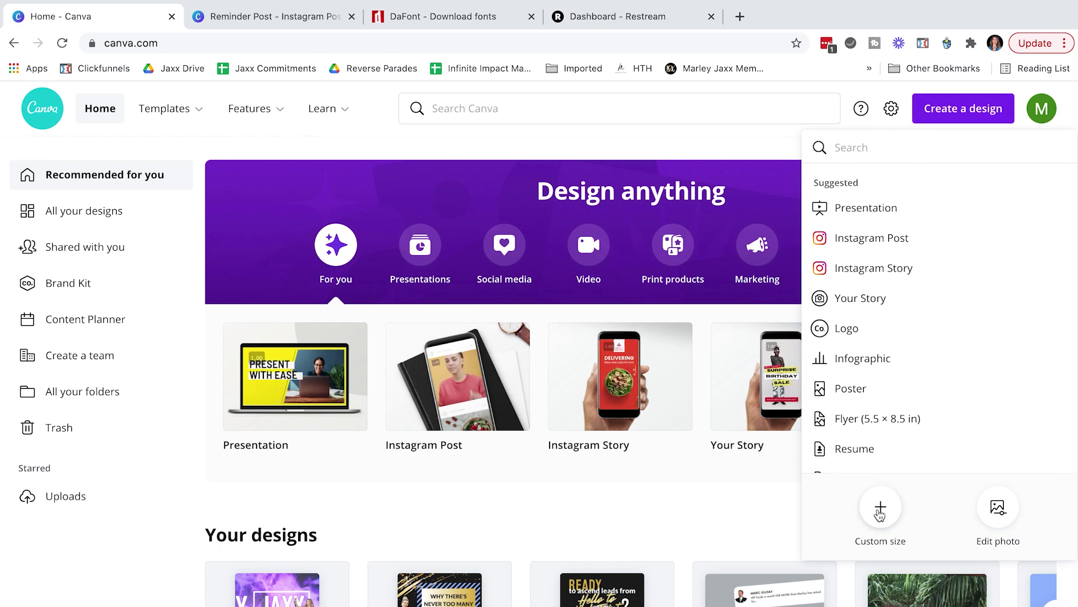
# Step: Create a blank 400 × 100 px custom-size Canva design and scroll through the suggested templates
pyautogui.click(880, 509)
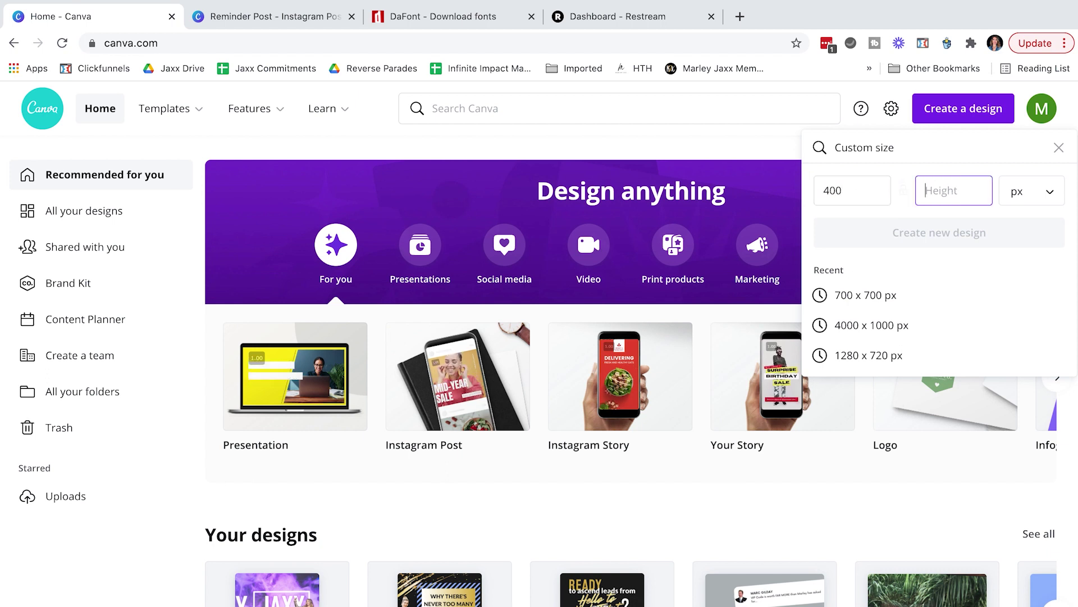
pyautogui.write('100')
pyautogui.click(920, 240)
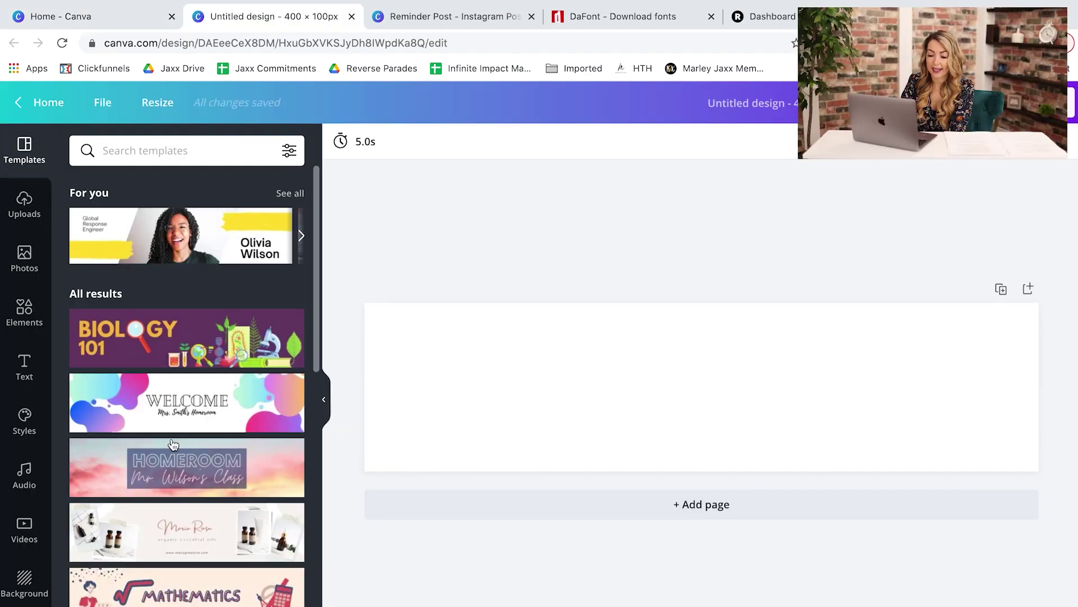
pyautogui.scroll(-1, 173, 445)
pyautogui.scroll(-3, 246, 376)
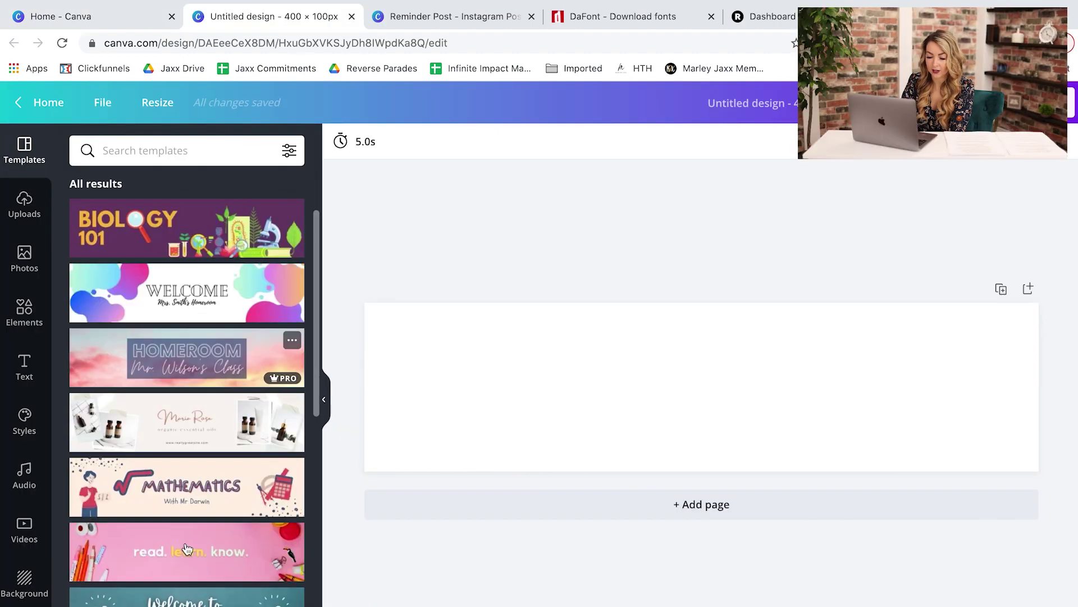
pyautogui.scroll(-3, 174, 501)
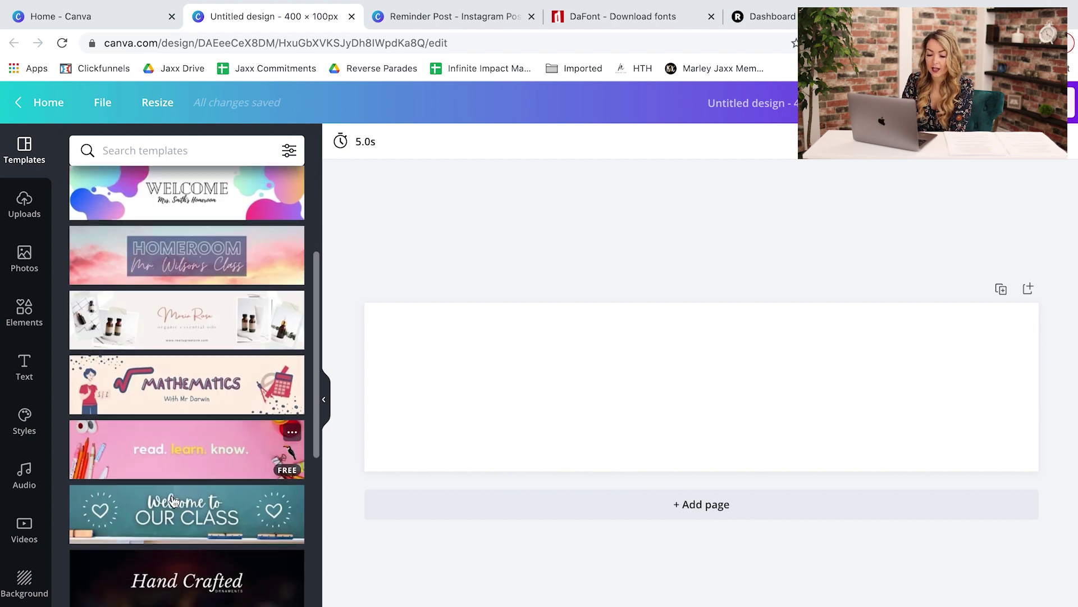
pyautogui.scroll(-2, 174, 501)
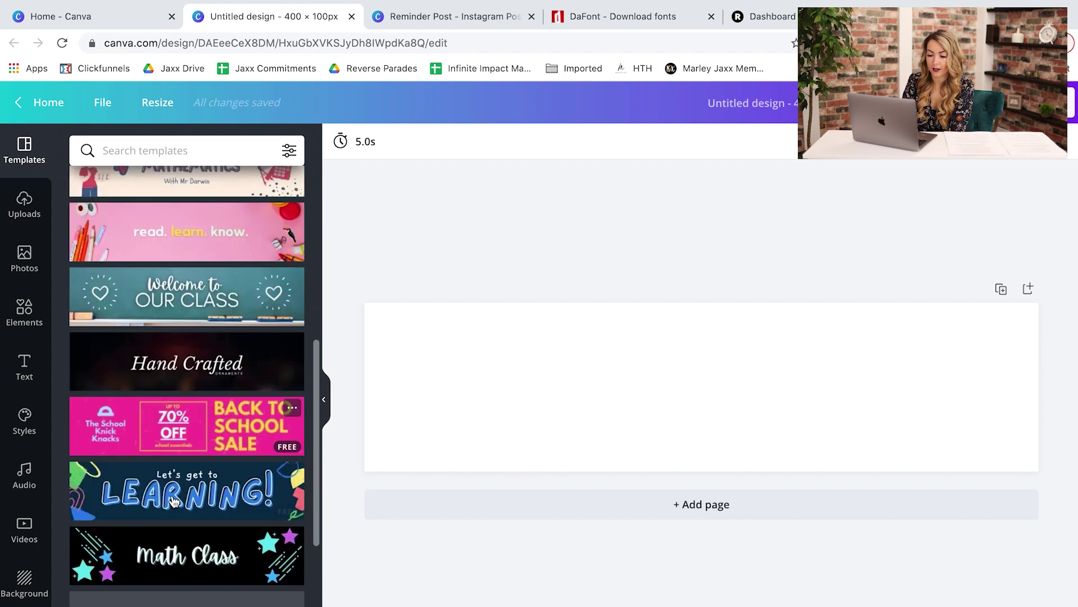
pyautogui.scroll(4, 264, 295)
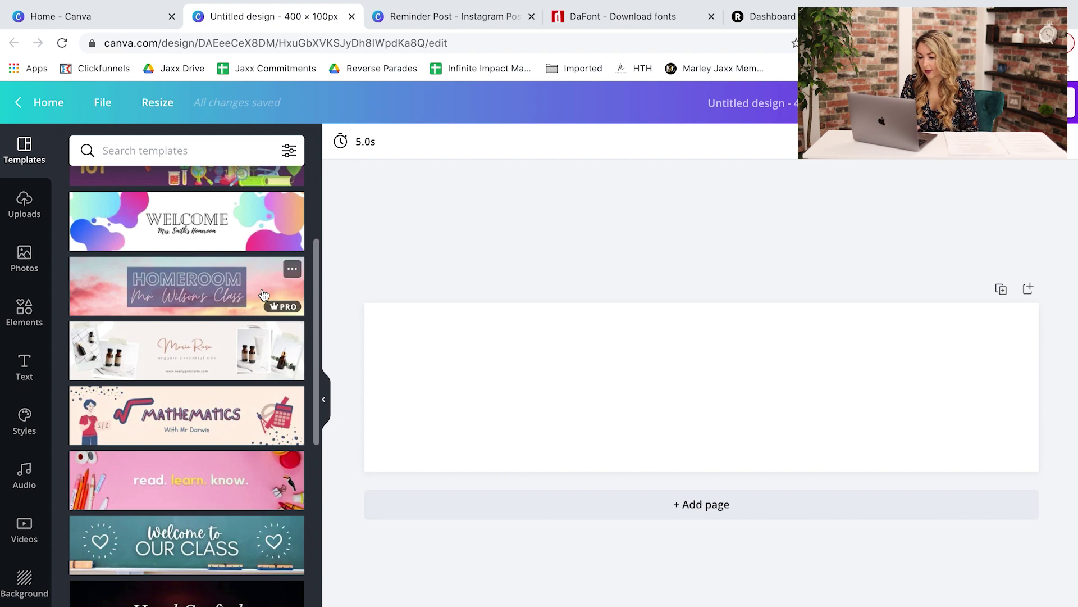
# Step: Apply the Homeroom template and edit its heading text into the presenter's name and company
pyautogui.click(264, 295)
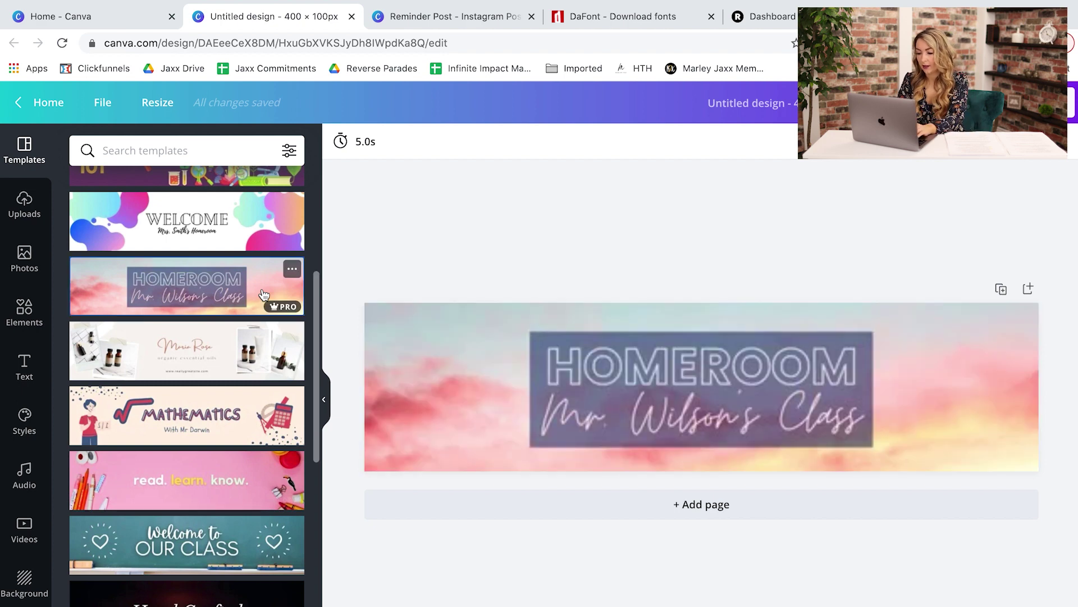
pyautogui.click(682, 366)
pyautogui.doubleClick(682, 366)
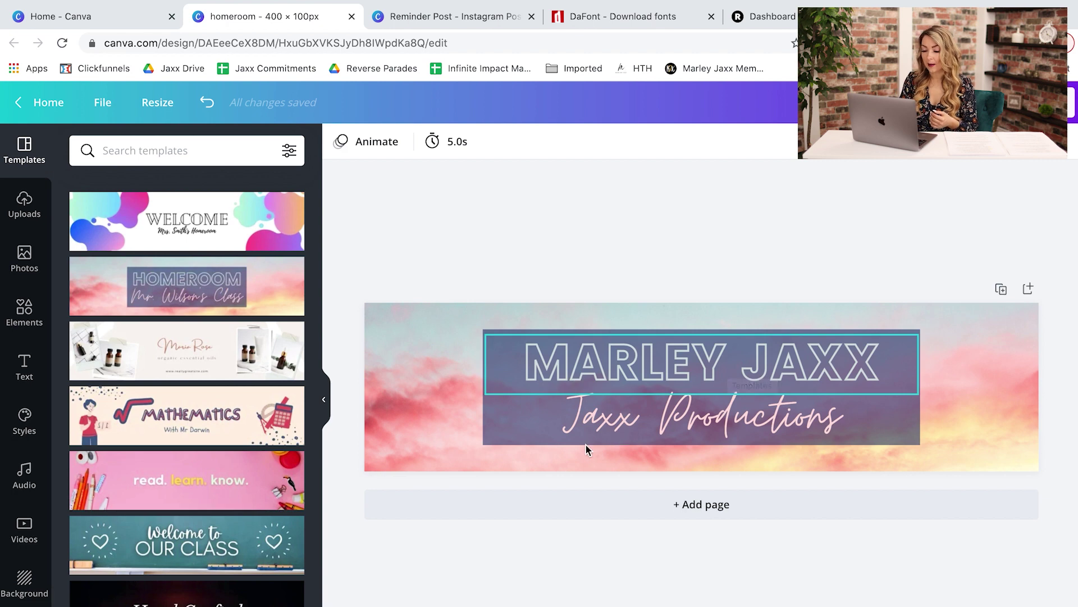
pyautogui.click(405, 373)
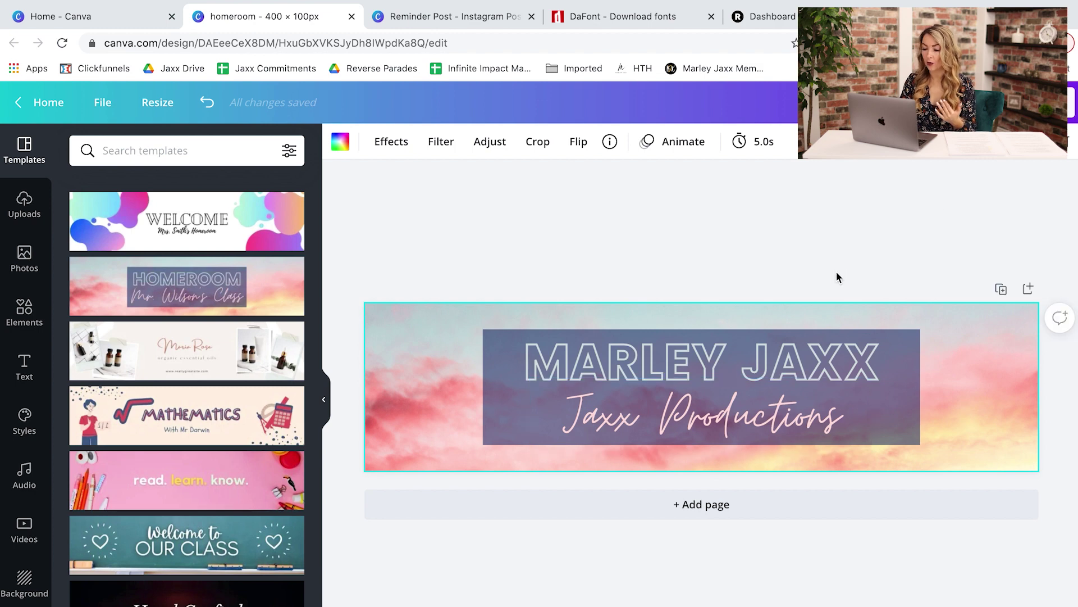
pyautogui.press('Escape')
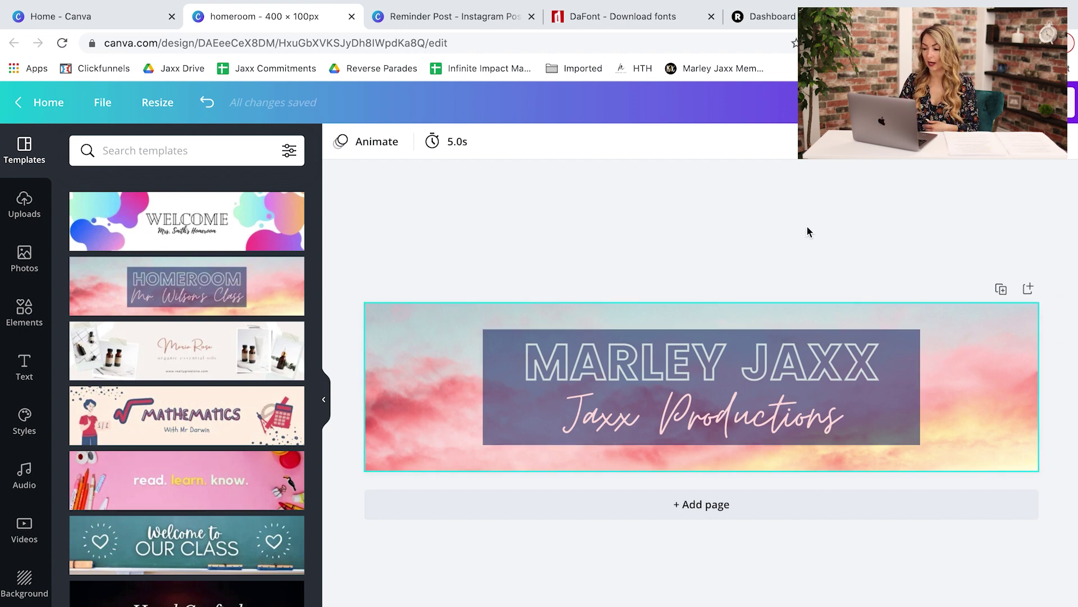
# Step: Download the banner as a PNG file and take the browser out of full screen
pyautogui.click(993, 103)
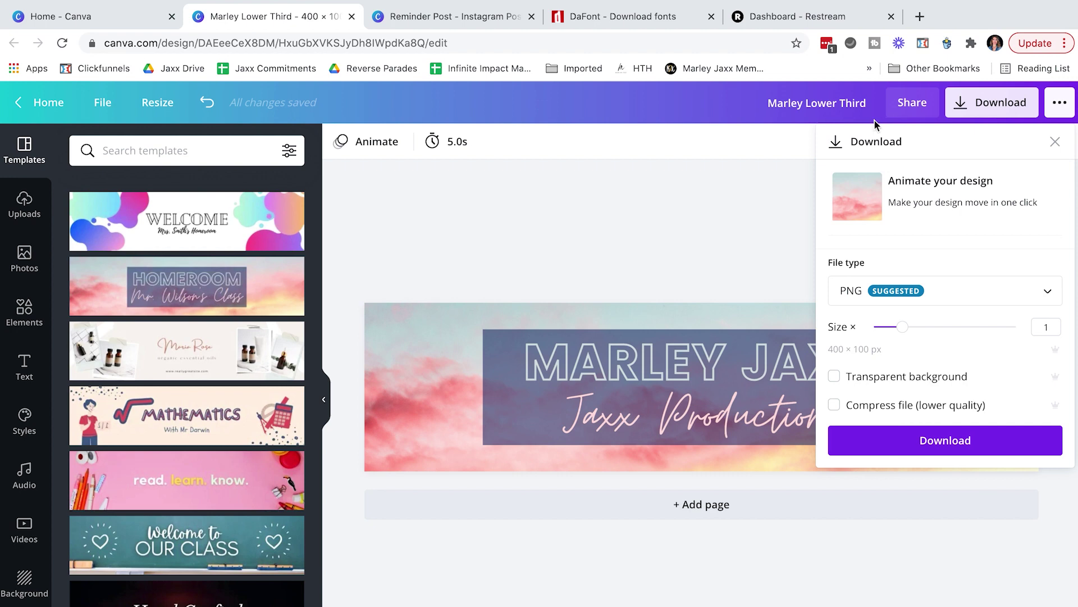
pyautogui.click(933, 441)
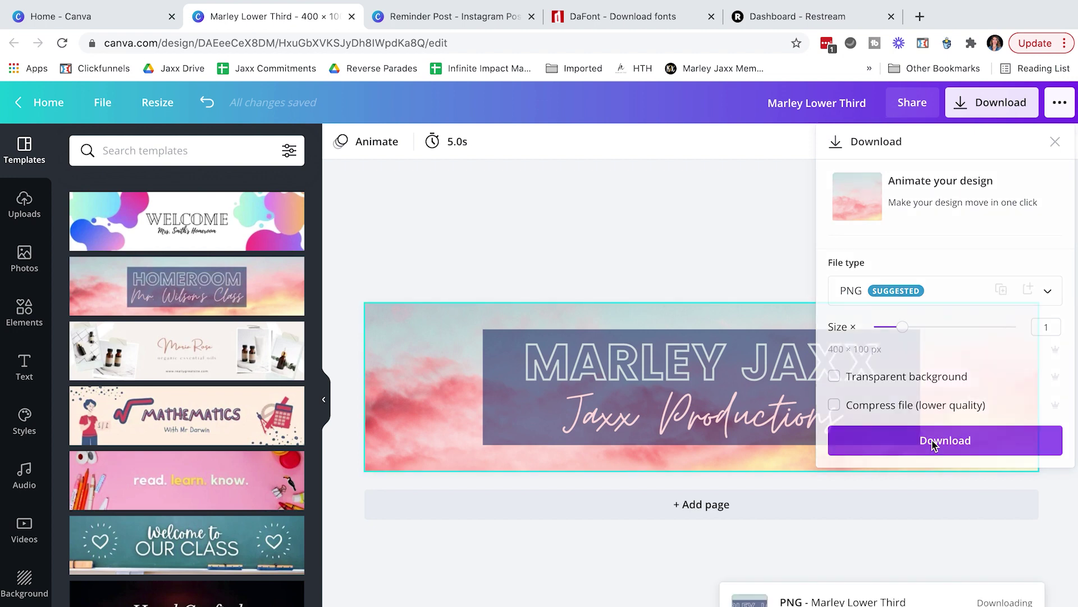
pyautogui.moveTo(42, 24)
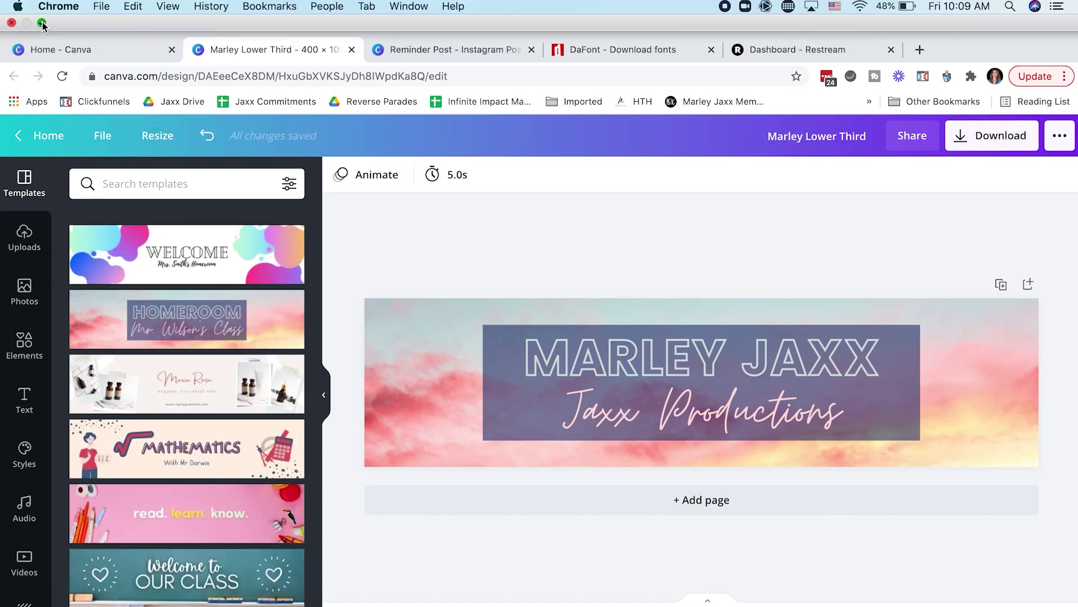
pyautogui.click(42, 24)
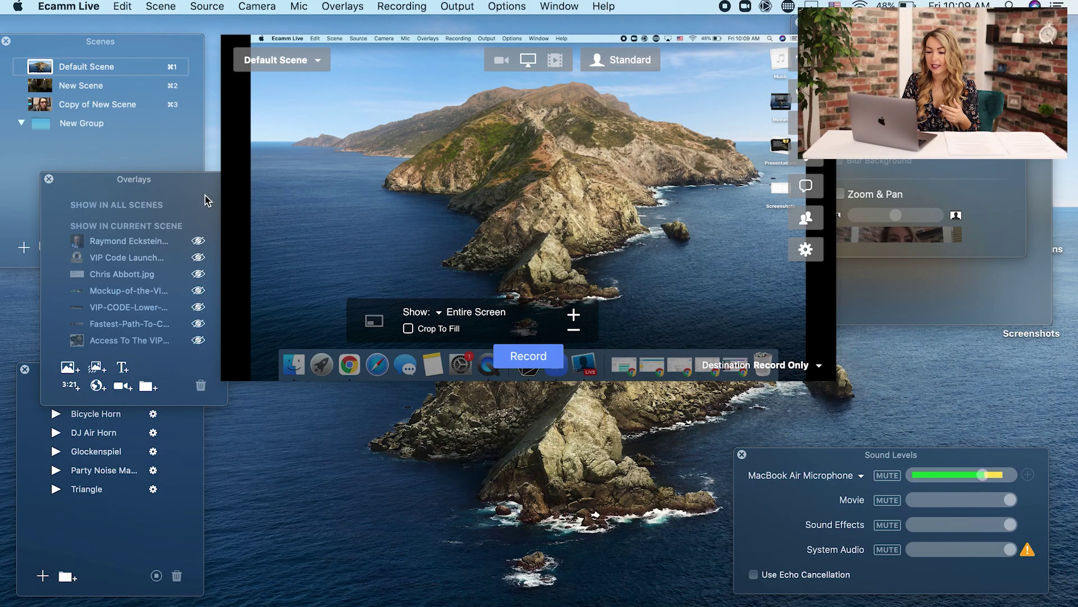
# Step: Bring Ecamm Live's overlays panel to the front
pyautogui.click(81, 512)
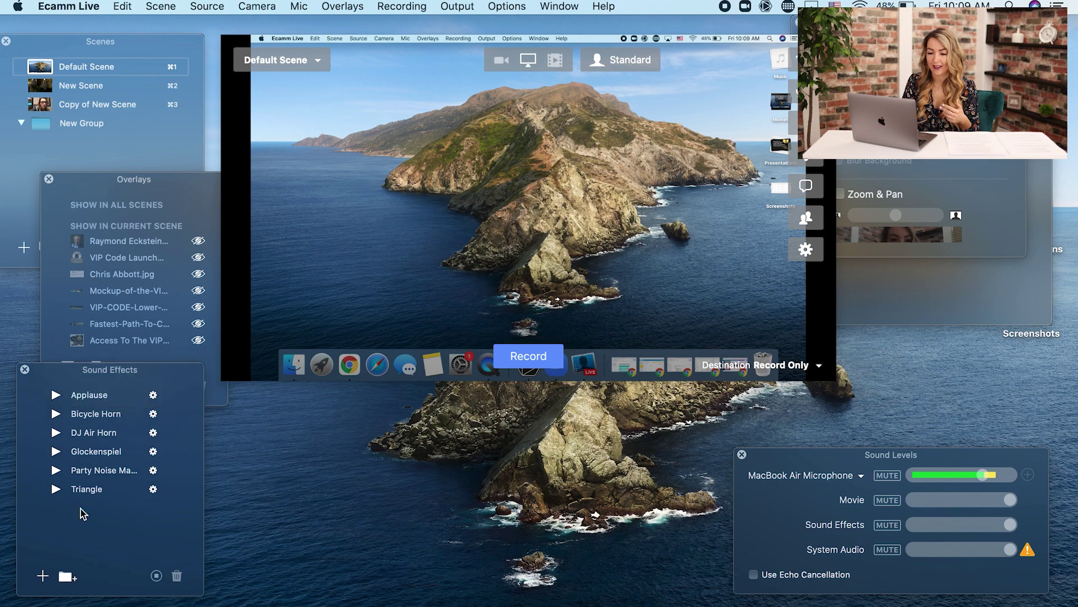
pyautogui.moveTo(447, 200)
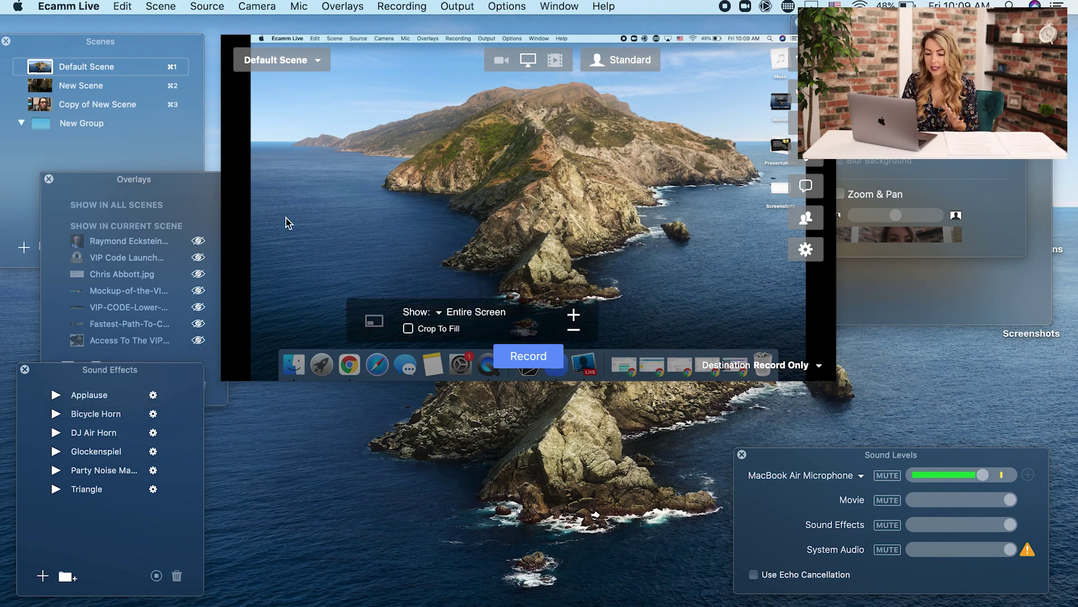
pyautogui.click(188, 186)
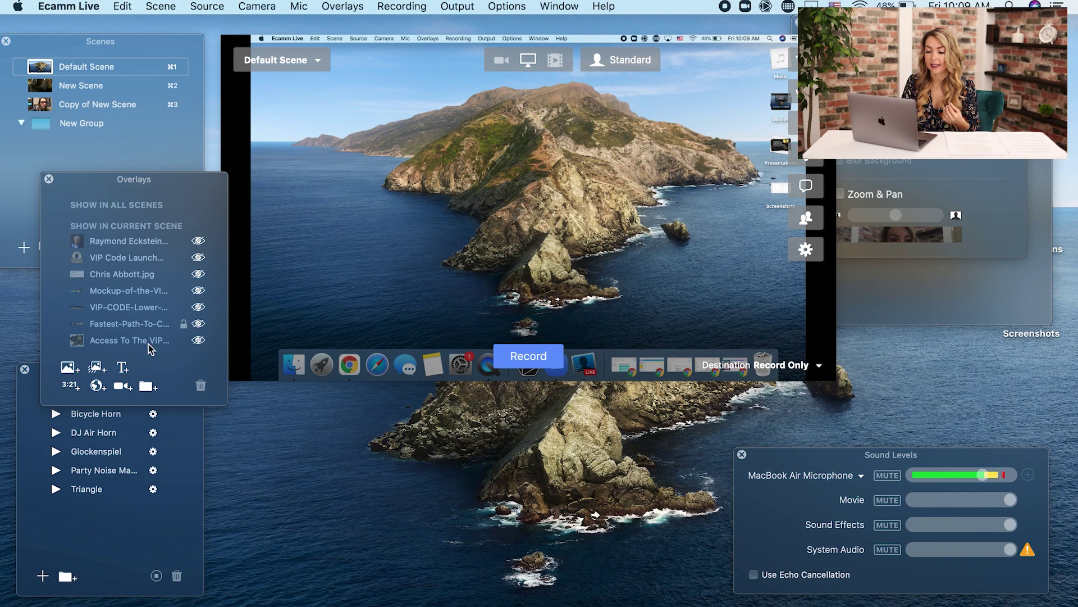
pyautogui.moveTo(169, 348)
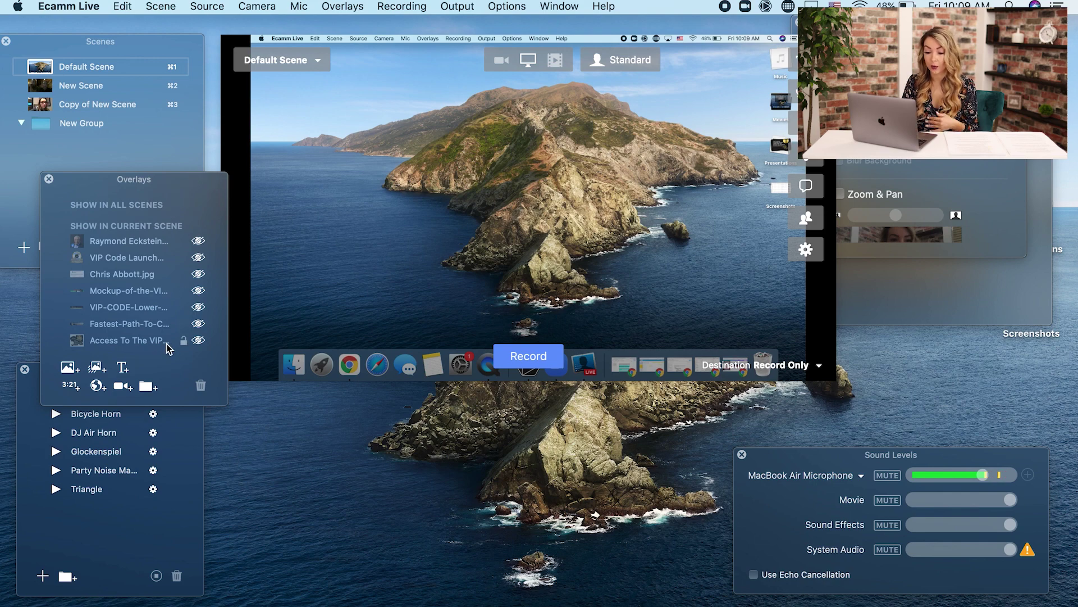
# Step: Show the Facebook comment overlay, move it near the upper centre, shrink it, then hide it
pyautogui.click(199, 274)
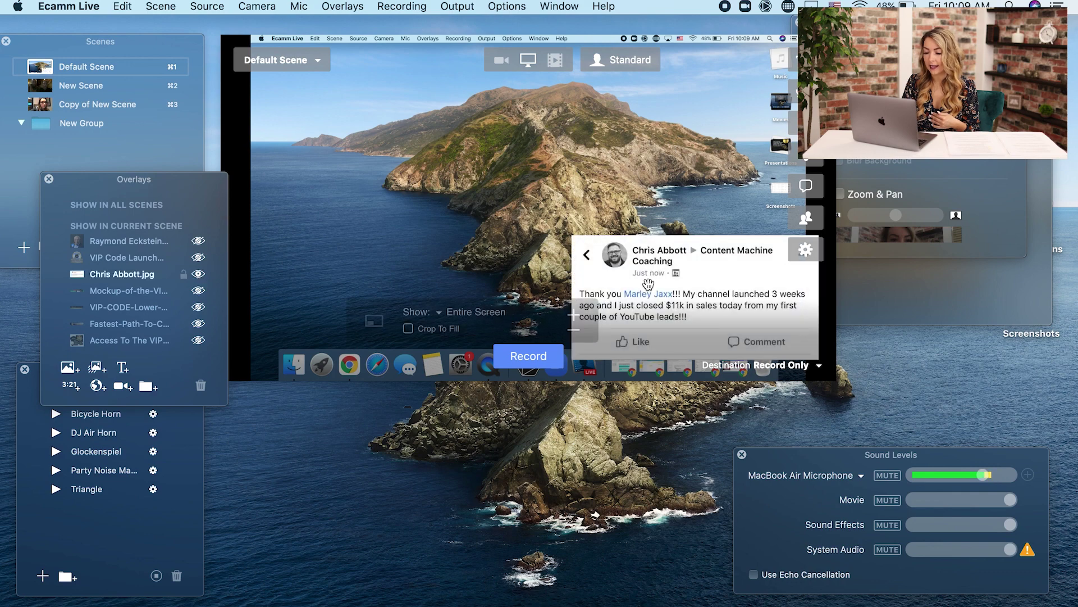
pyautogui.moveTo(648, 284); pyautogui.dragTo(317, 109)
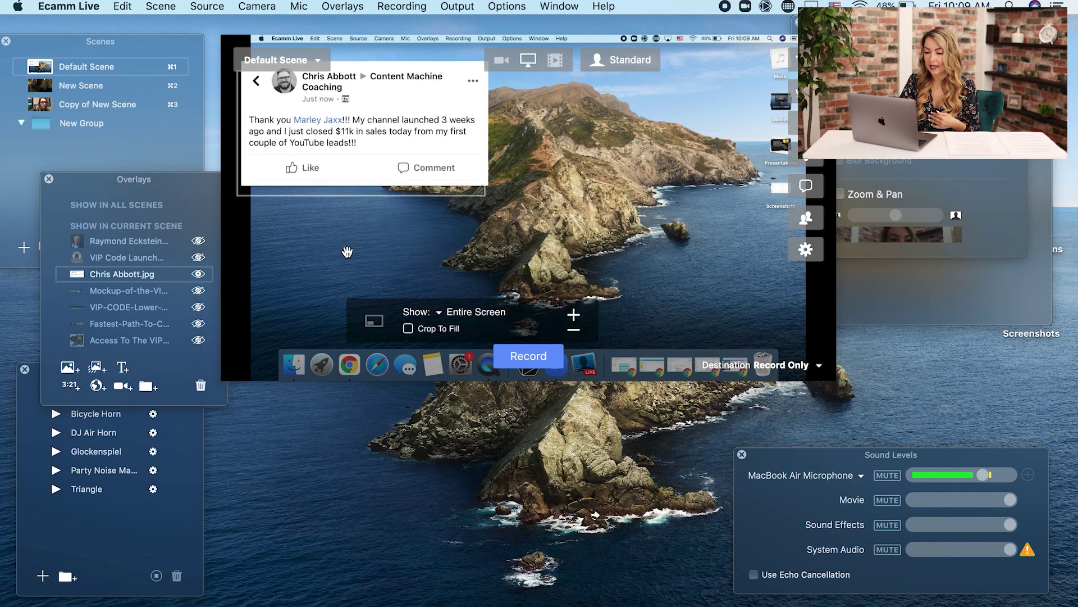
pyautogui.moveTo(347, 251); pyautogui.dragTo(394, 209)
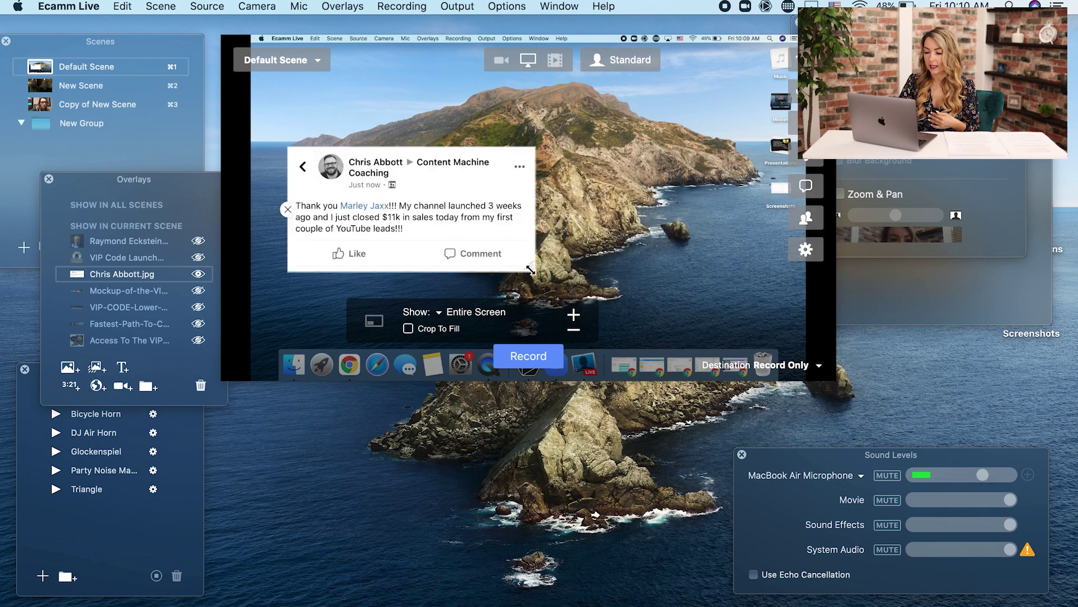
pyautogui.moveTo(530, 269); pyautogui.dragTo(464, 236)
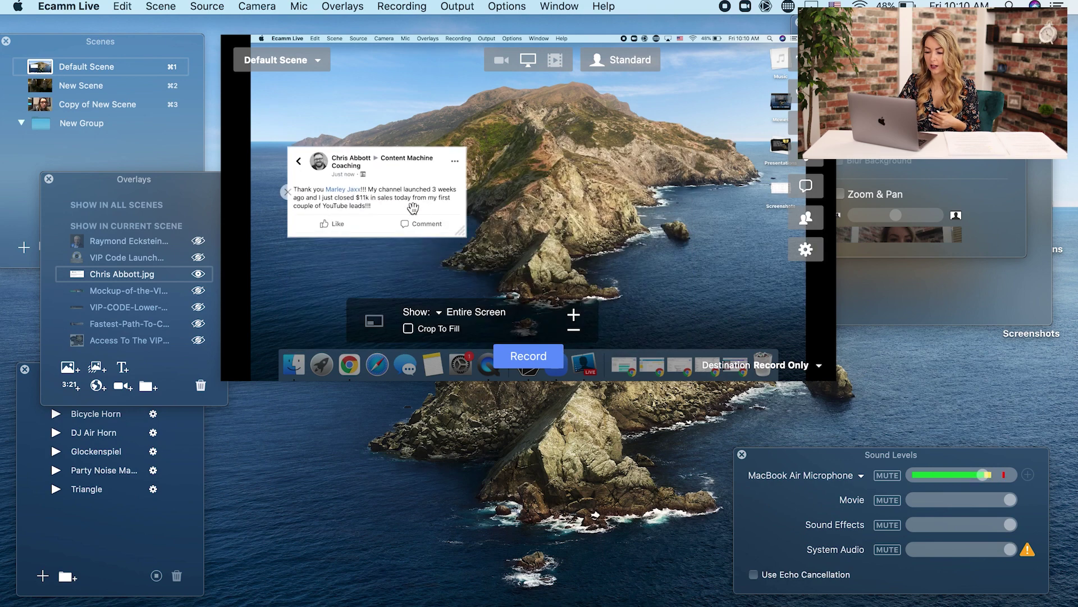
pyautogui.click(198, 274)
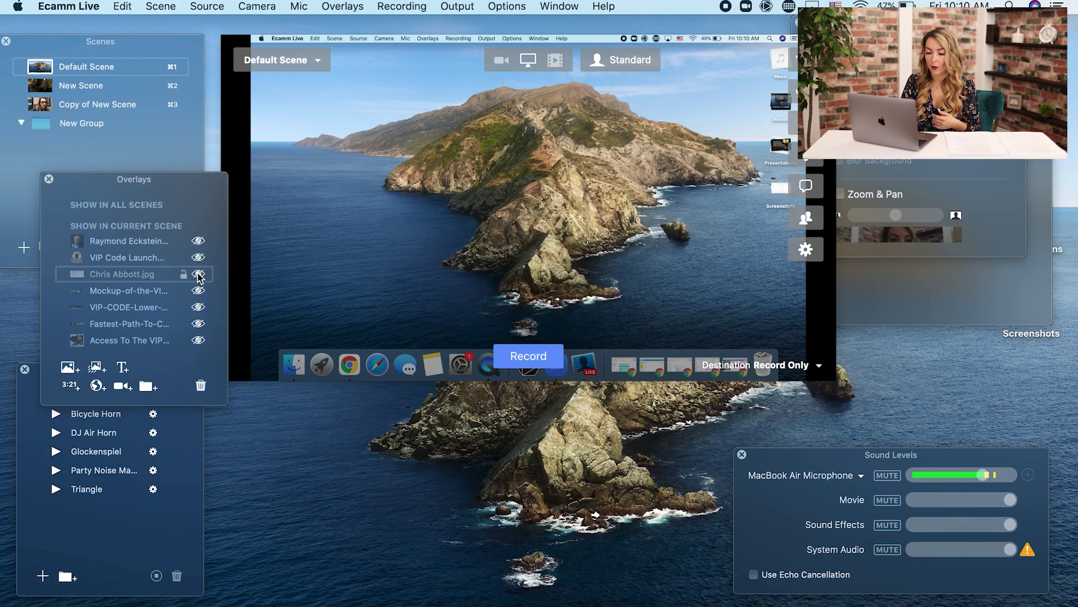
# Step: Add the lower-third banner PNG from Downloads as a new image overlay
pyautogui.click(70, 368)
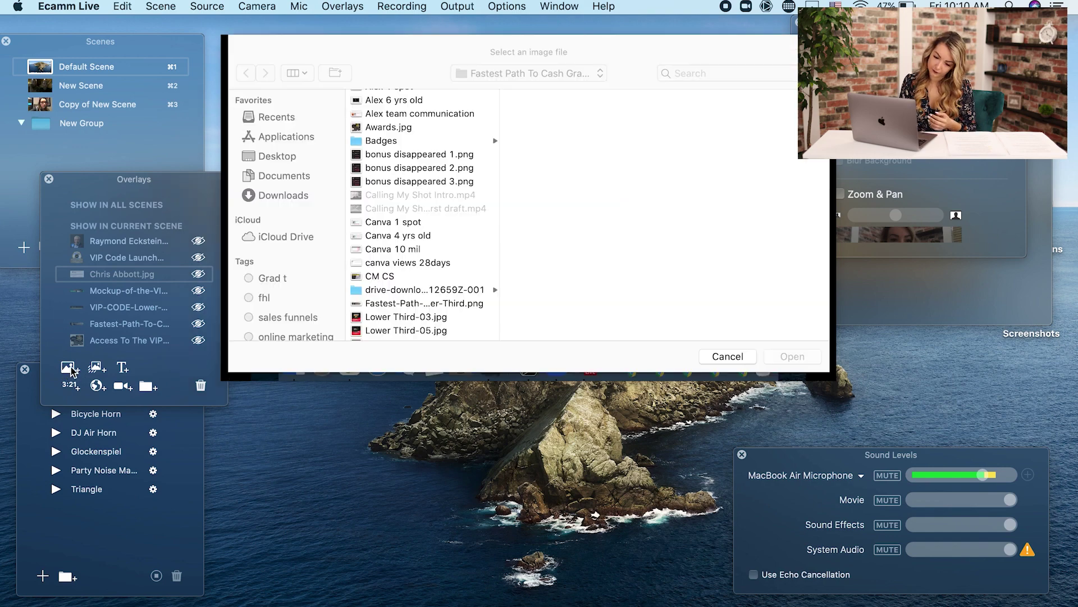
pyautogui.scroll(-10, 421, 224)
pyautogui.click(425, 296)
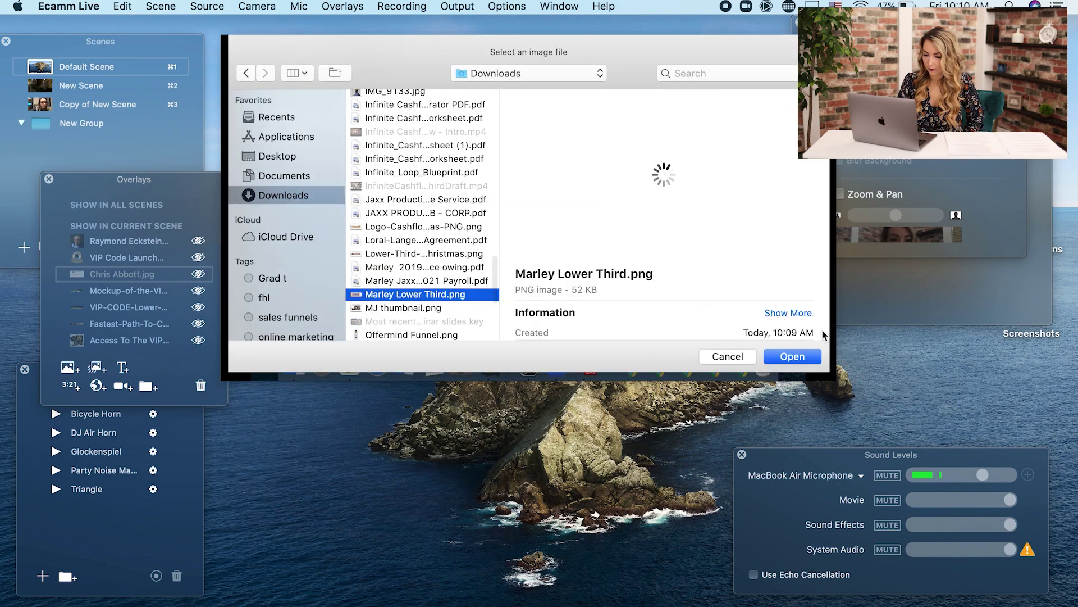
pyautogui.click(792, 356)
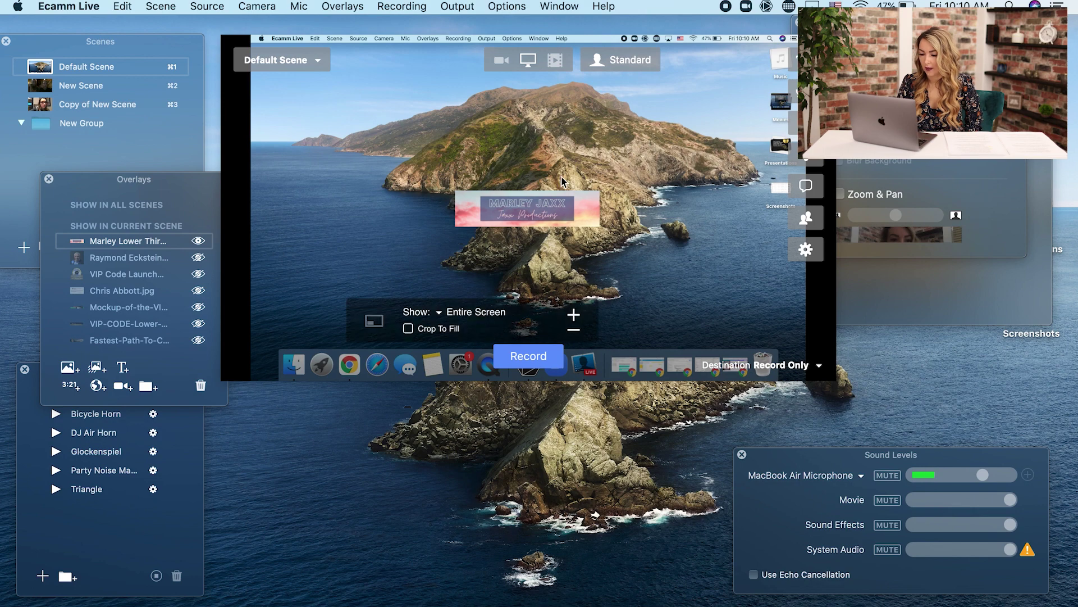
# Step: Enlarge the name banner and place it at the lower left of the preview, toggling its visibility
pyautogui.moveTo(520, 215); pyautogui.dragTo(400, 191)
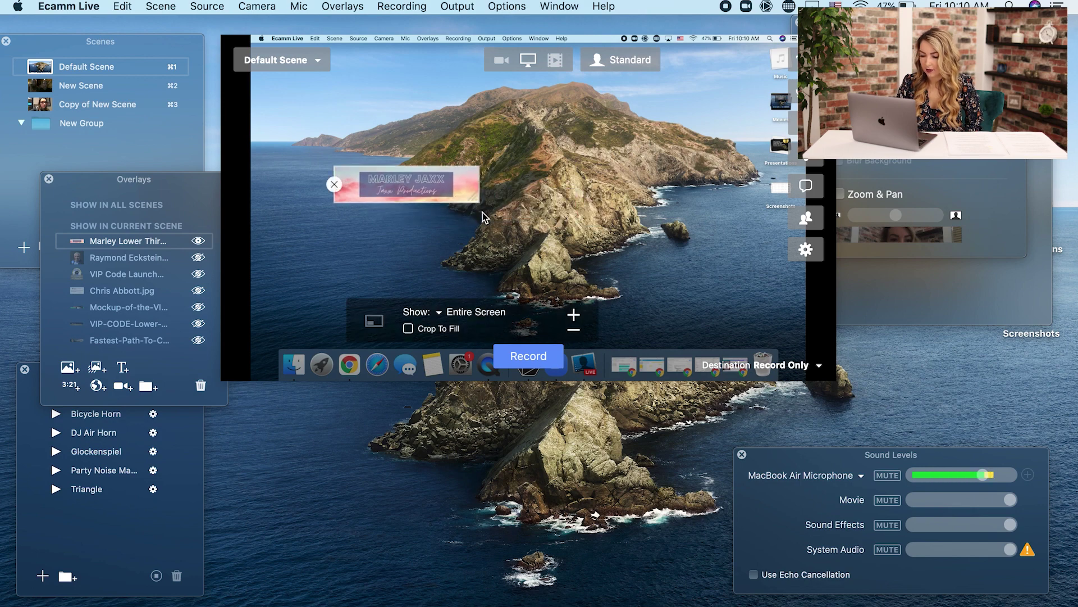
pyautogui.moveTo(490, 210); pyautogui.dragTo(570, 245)
pyautogui.moveTo(466, 215); pyautogui.dragTo(372, 327)
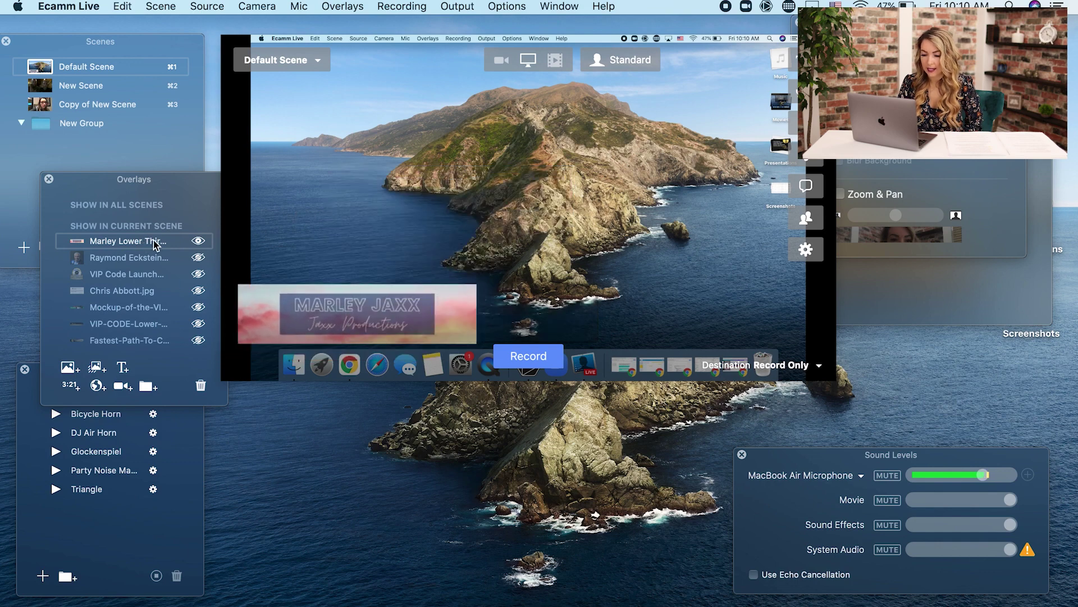
pyautogui.click(198, 241)
pyautogui.click(199, 241)
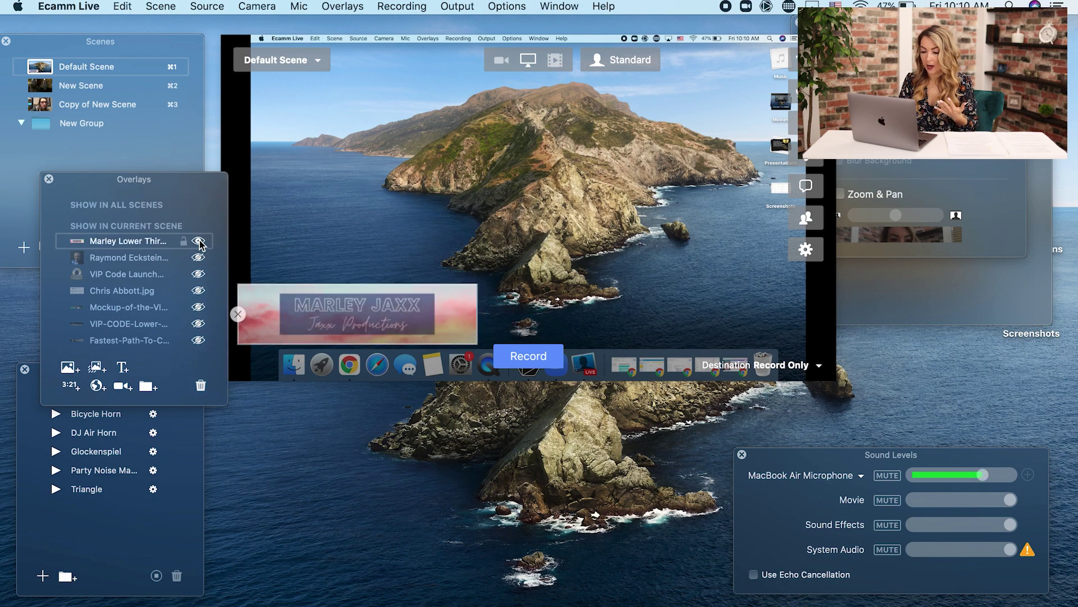
pyautogui.click(501, 60)
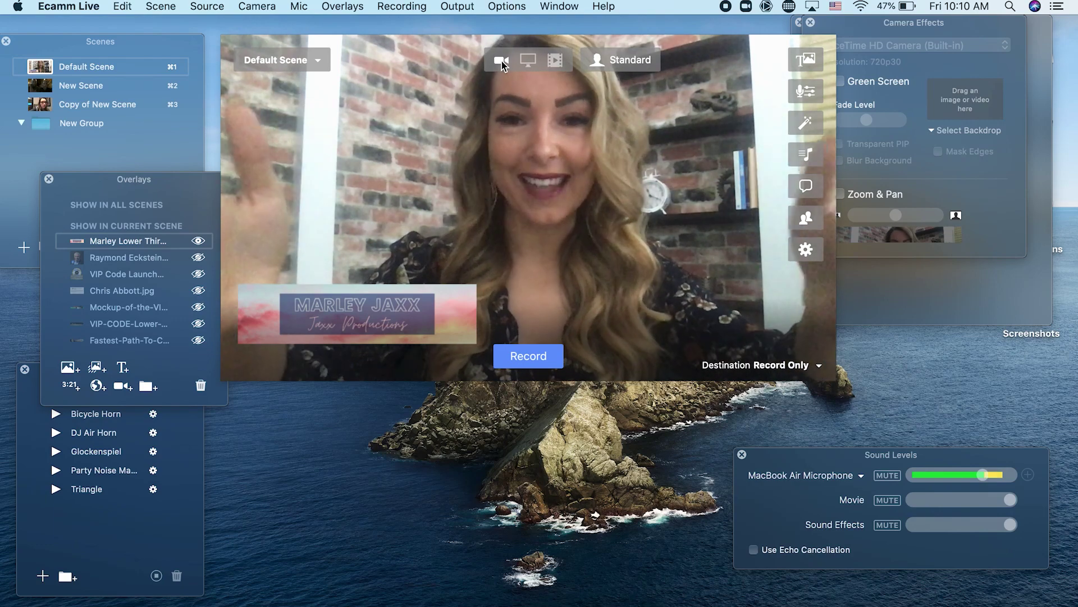
# Step: Nudge the name banner left, enlarge it over the camera feed, then hide it
pyautogui.moveTo(275, 288)
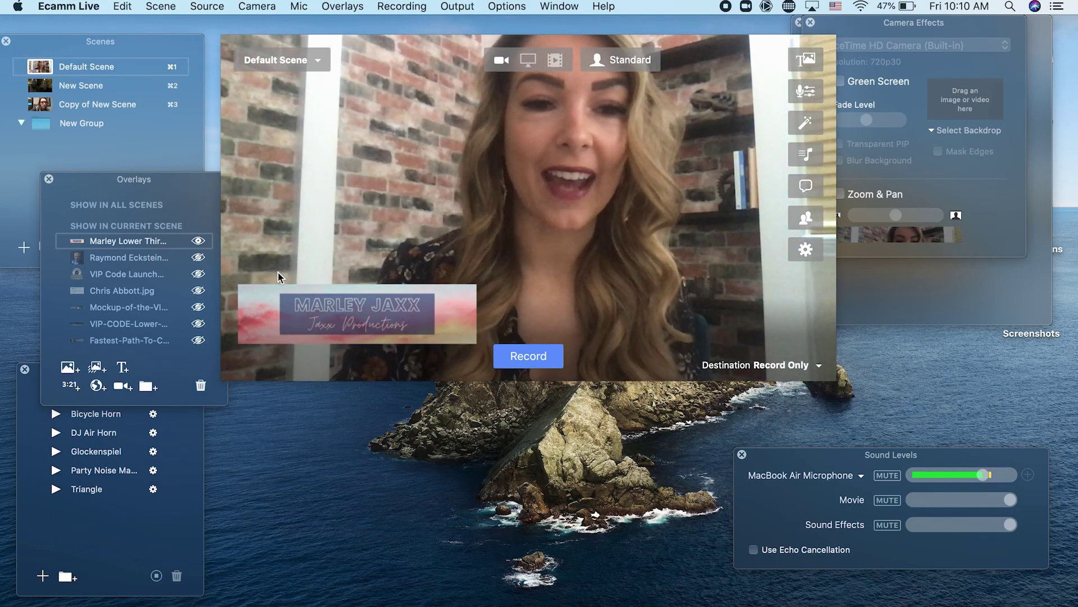
pyautogui.moveTo(275, 287); pyautogui.dragTo(257, 289)
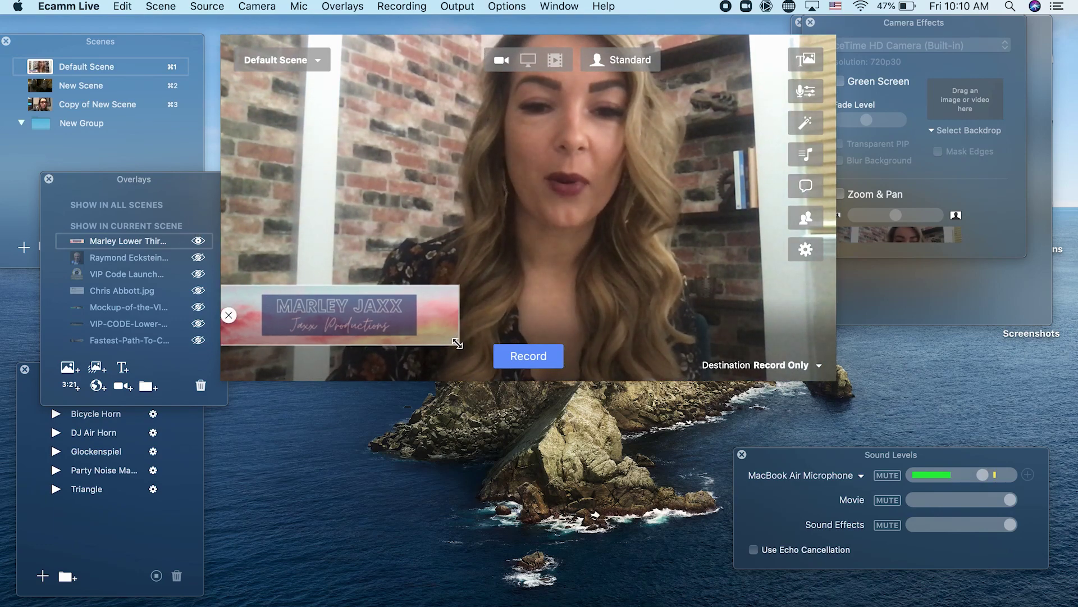
pyautogui.moveTo(460, 353); pyautogui.dragTo(519, 375)
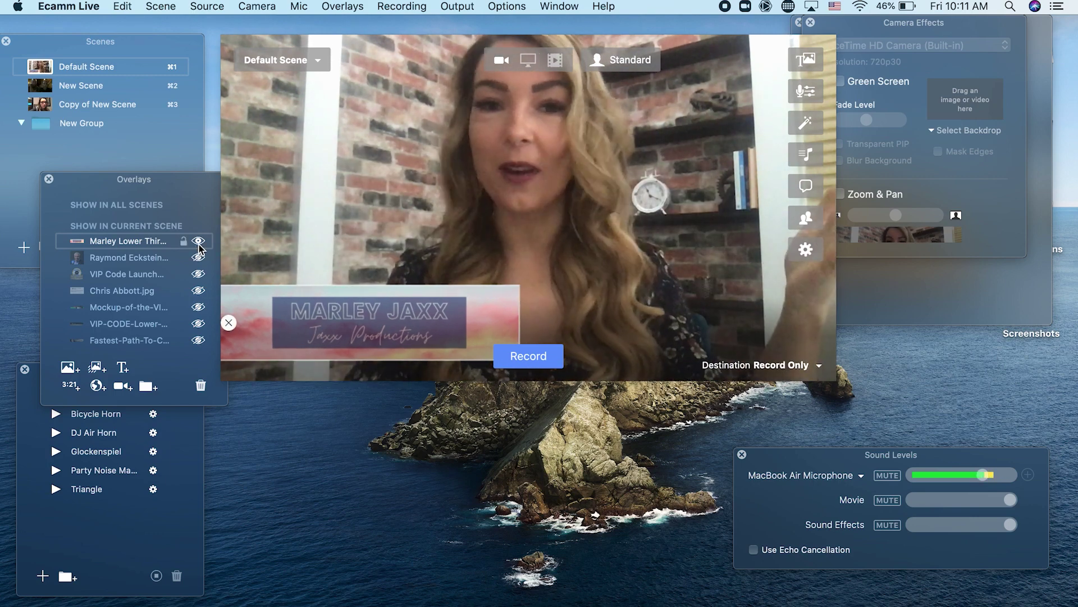
pyautogui.click(198, 242)
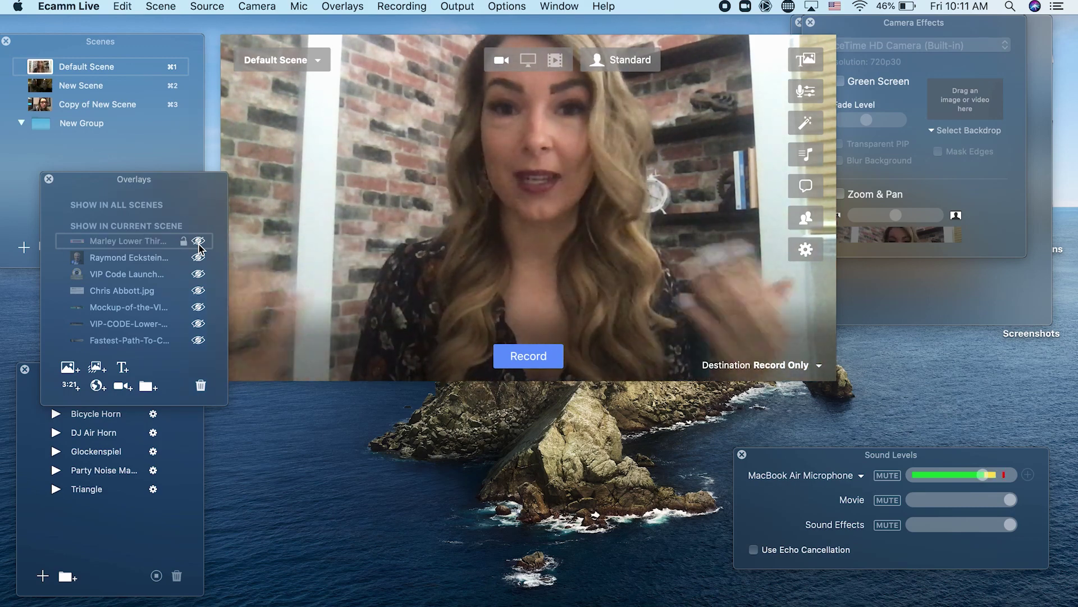
# Step: Show the comment screenshot in the top-left corner, the $47/MONTH mockup, and all remaining overlays
pyautogui.click(198, 290)
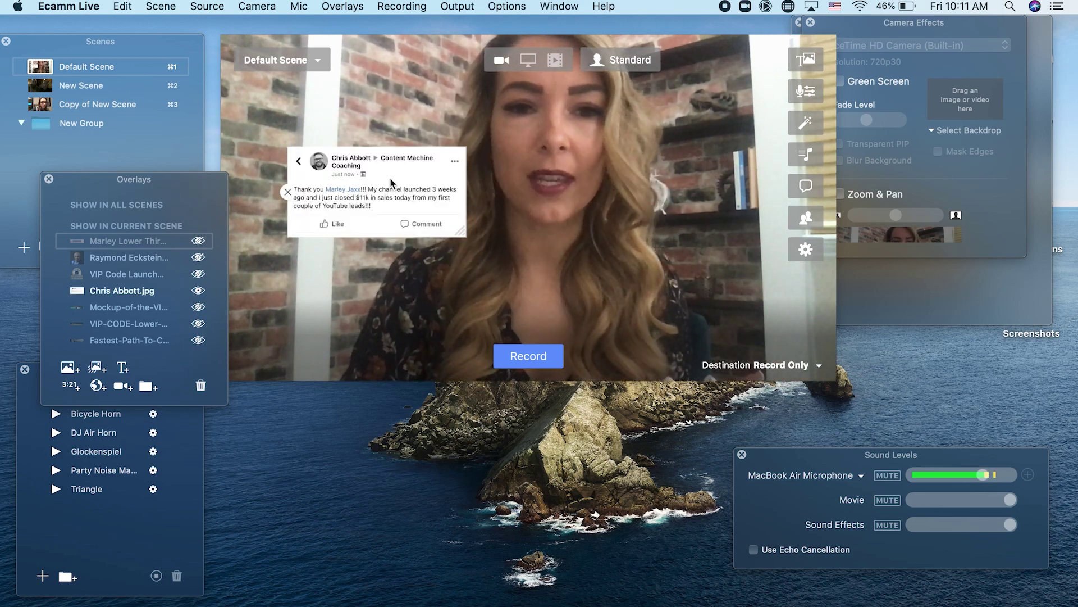
pyautogui.moveTo(391, 182); pyautogui.dragTo(327, 84)
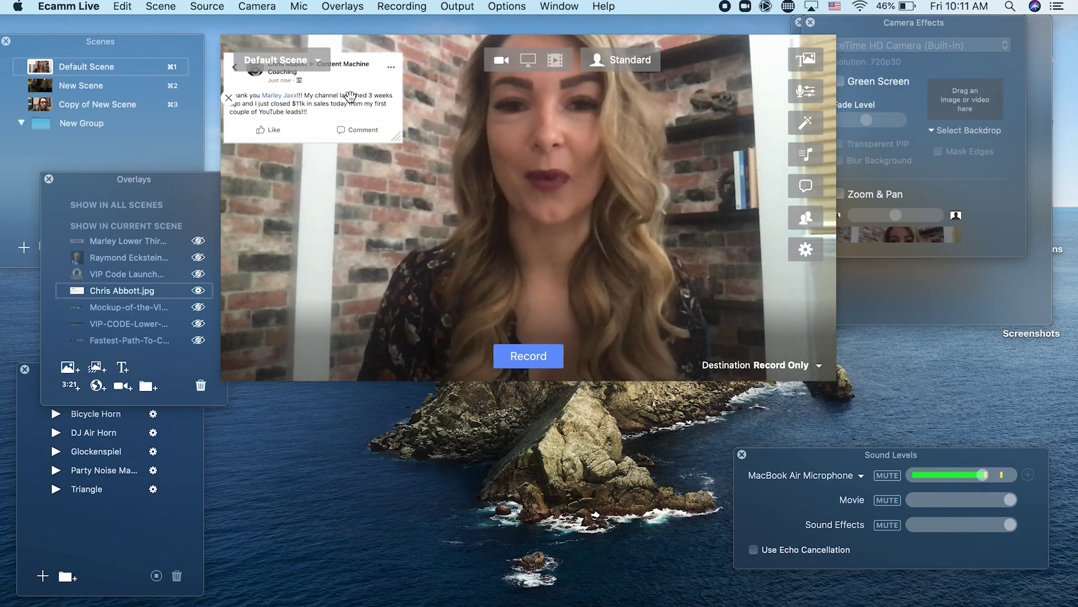
pyautogui.click(198, 307)
pyautogui.click(198, 324)
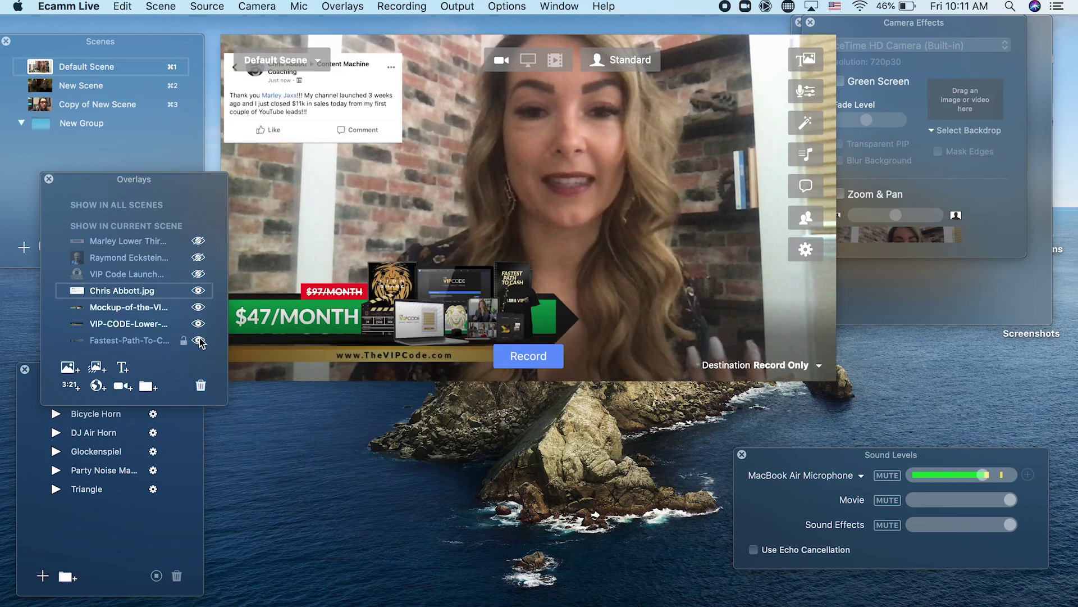
pyautogui.click(198, 339)
pyautogui.click(197, 274)
pyautogui.click(198, 258)
pyautogui.click(198, 241)
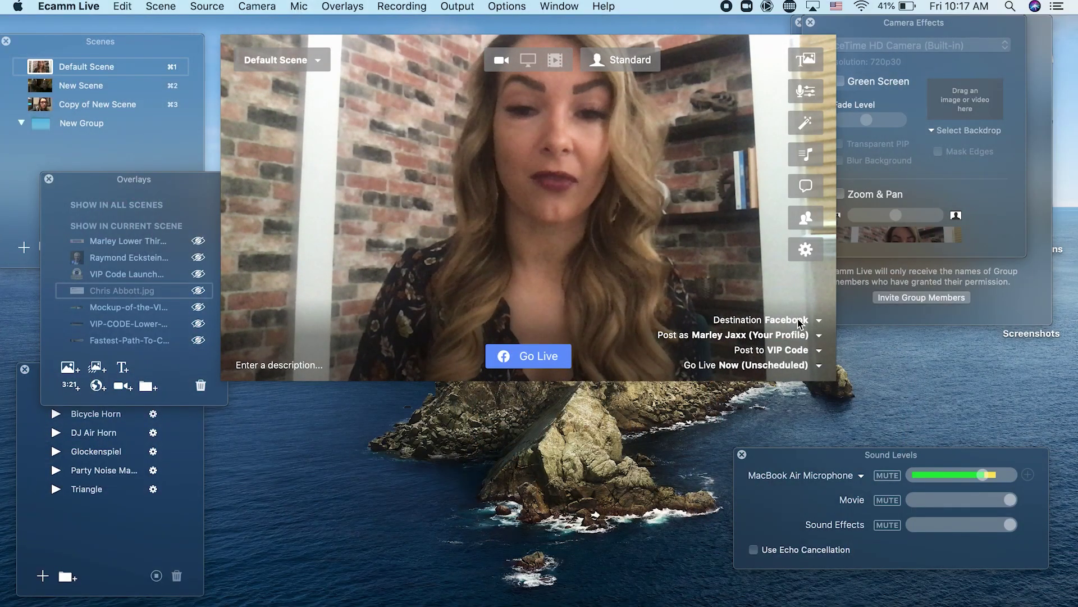
# Step: Keep VIP Code as the posting group and switch the broadcast destination to Restream.io
pyautogui.click(803, 351)
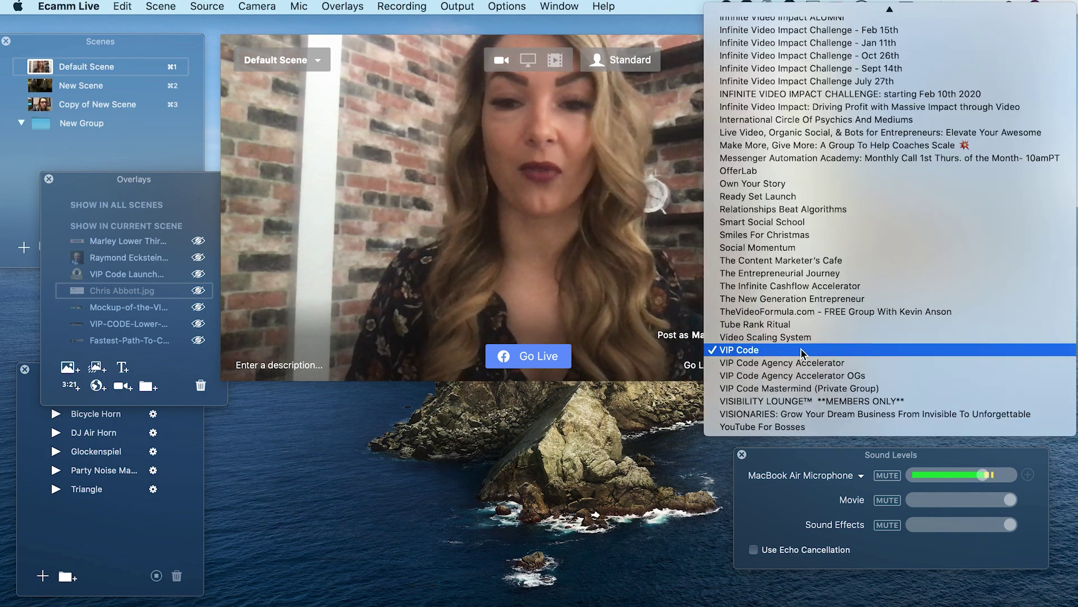
pyautogui.click(739, 349)
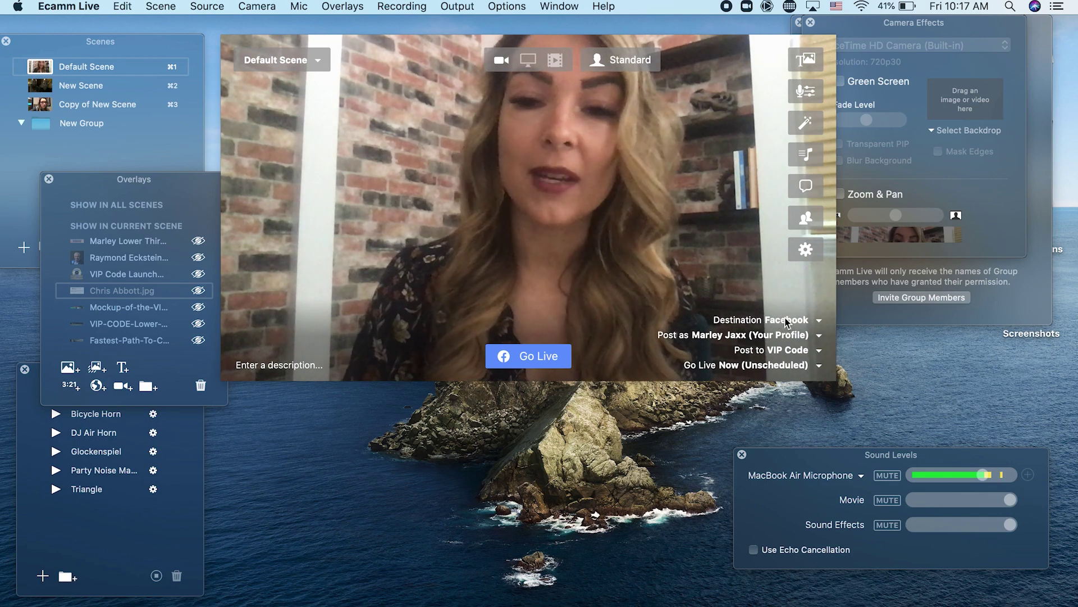
pyautogui.click(788, 321)
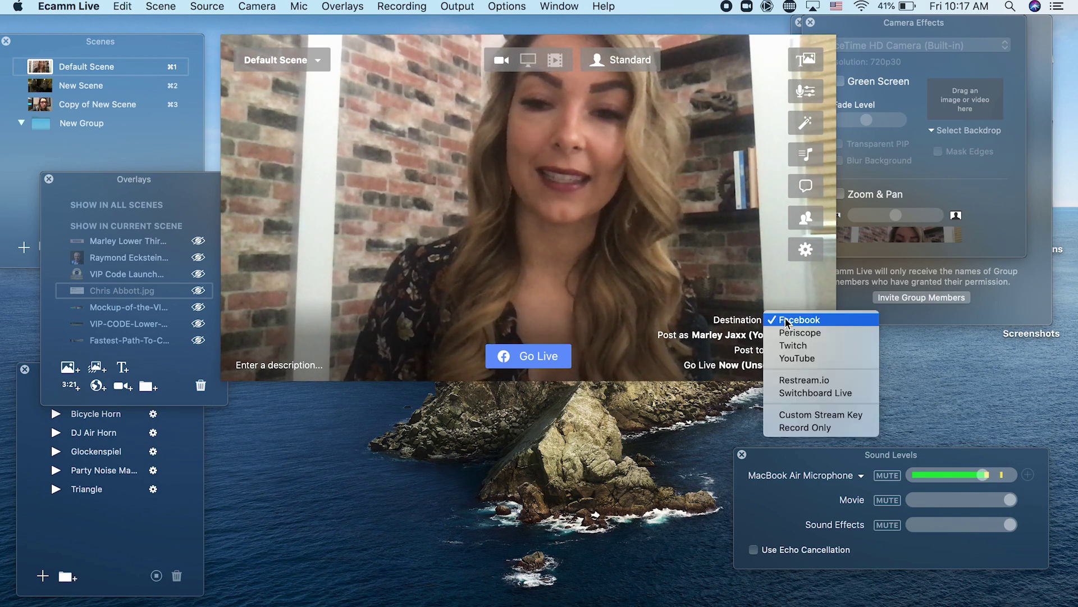
pyautogui.click(803, 382)
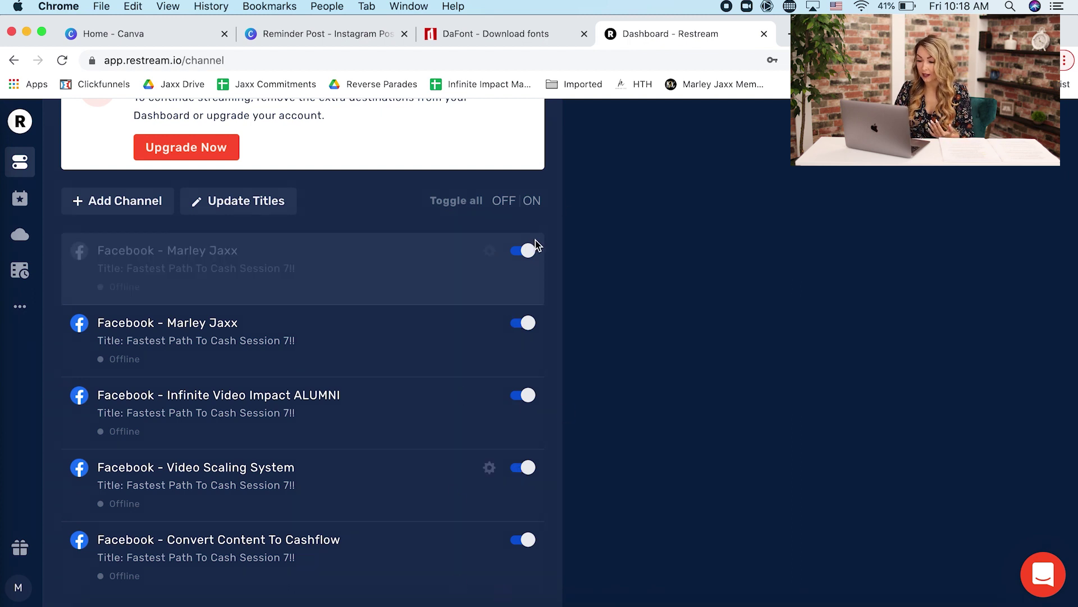
# Step: Toggle the first Facebook channel off and back on so all five channels are enabled
pyautogui.click(522, 250)
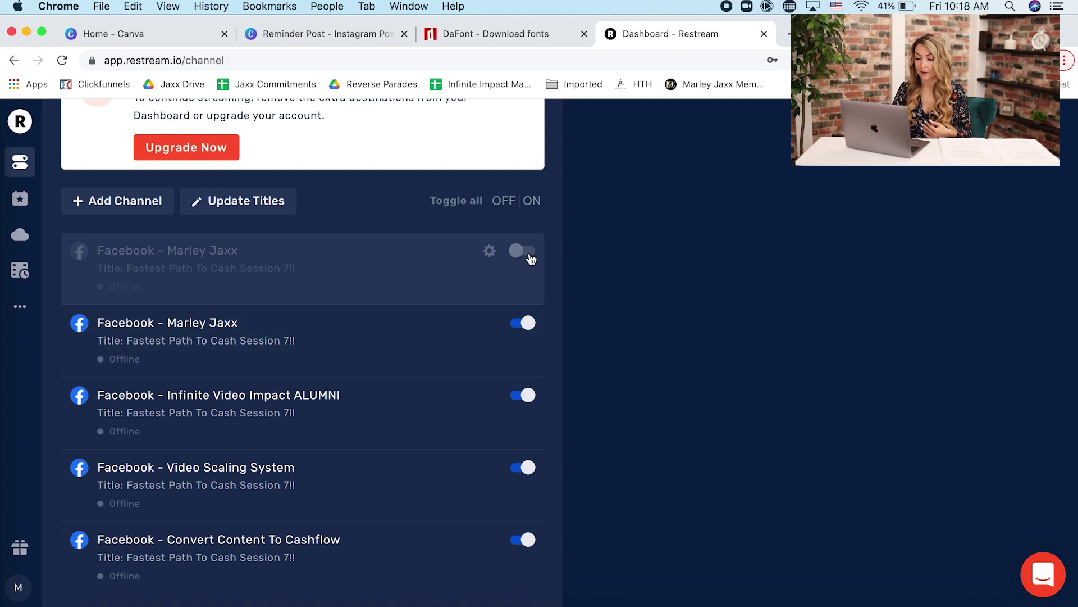
pyautogui.click(531, 252)
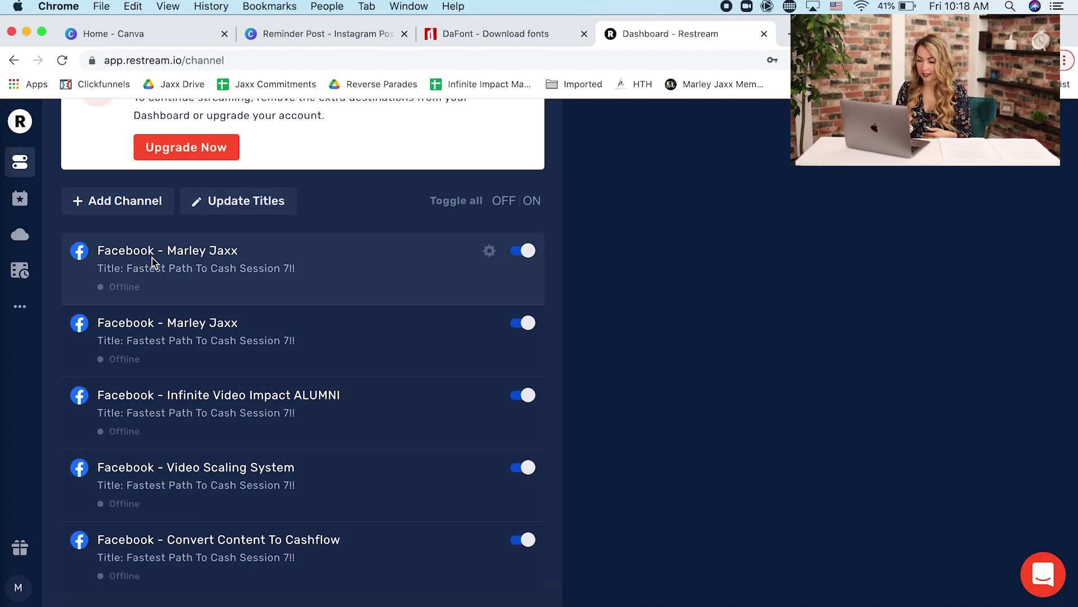
# Step: Bring Ecamm Live back to the front from the Dock with the camera feed ready
pyautogui.click(674, 601)
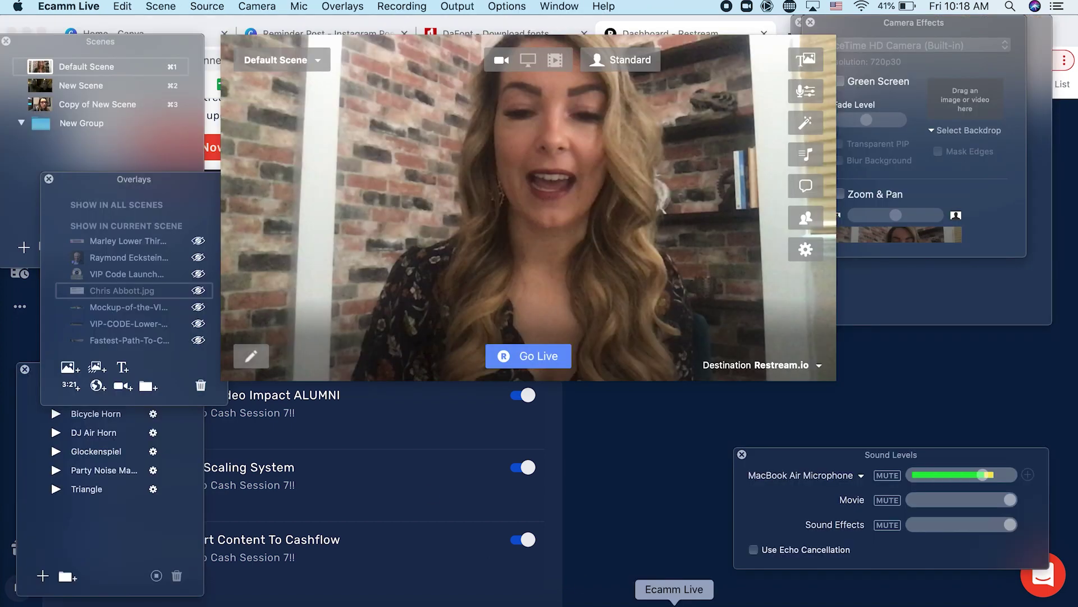